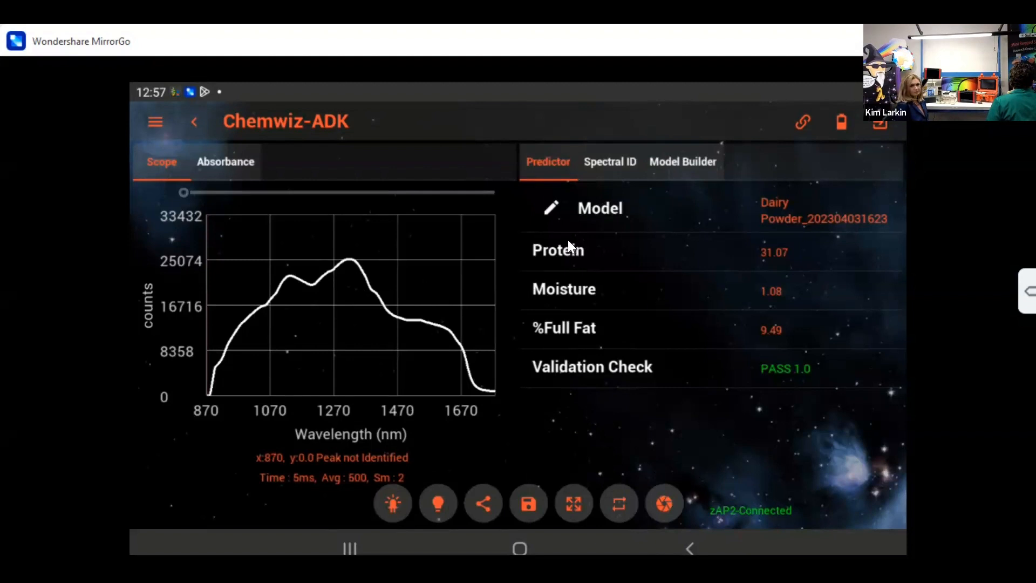
{"action": "left_click", "coordinate": [551, 208]}
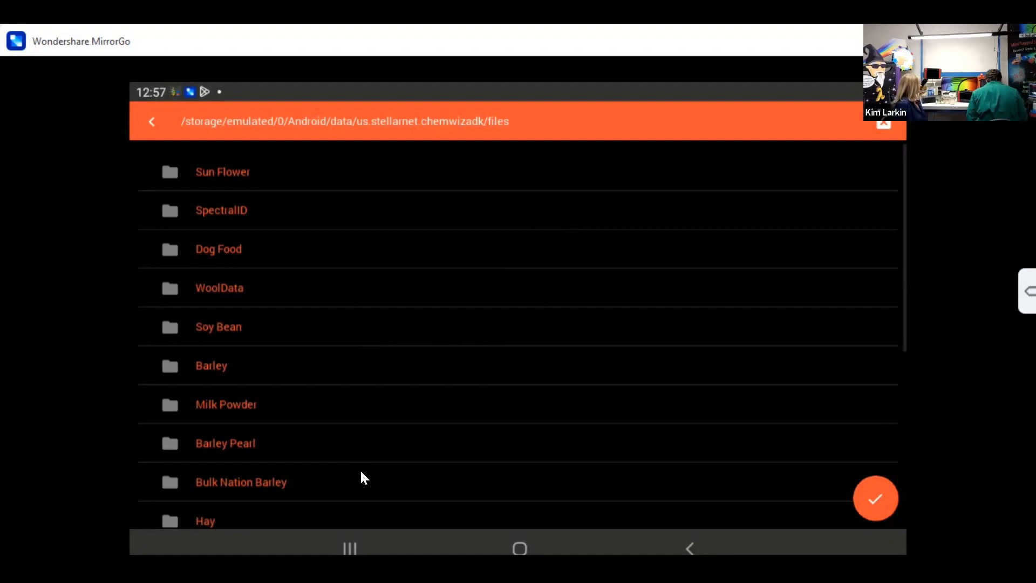
{"action": "scroll", "coordinate": [361, 471], "scroll_direction": "down", "scroll_amount": 2}
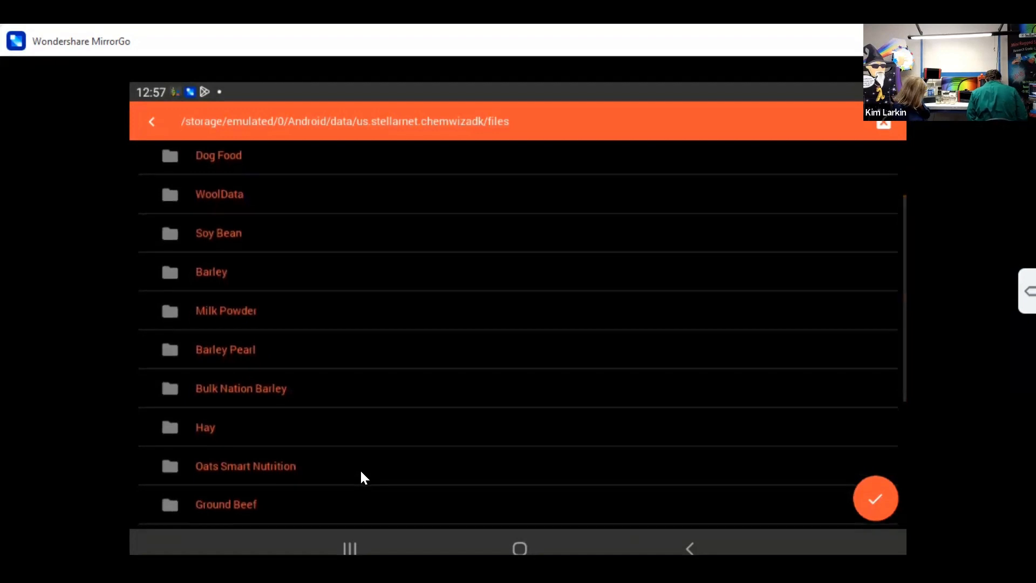
{"action": "scroll", "coordinate": [361, 471], "scroll_direction": "down", "scroll_amount": 3}
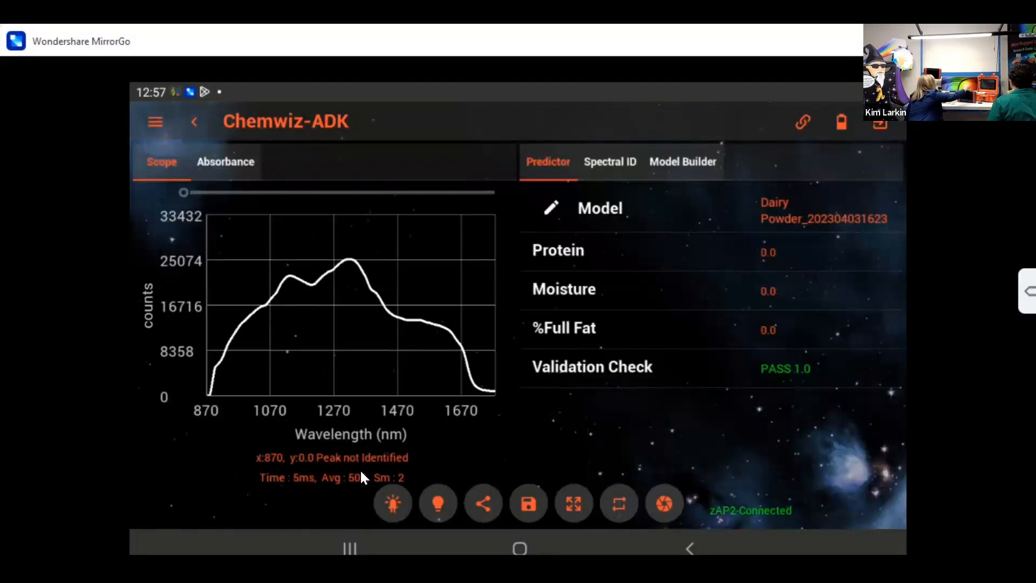
{"action": "left_click", "coordinate": [674, 501]}
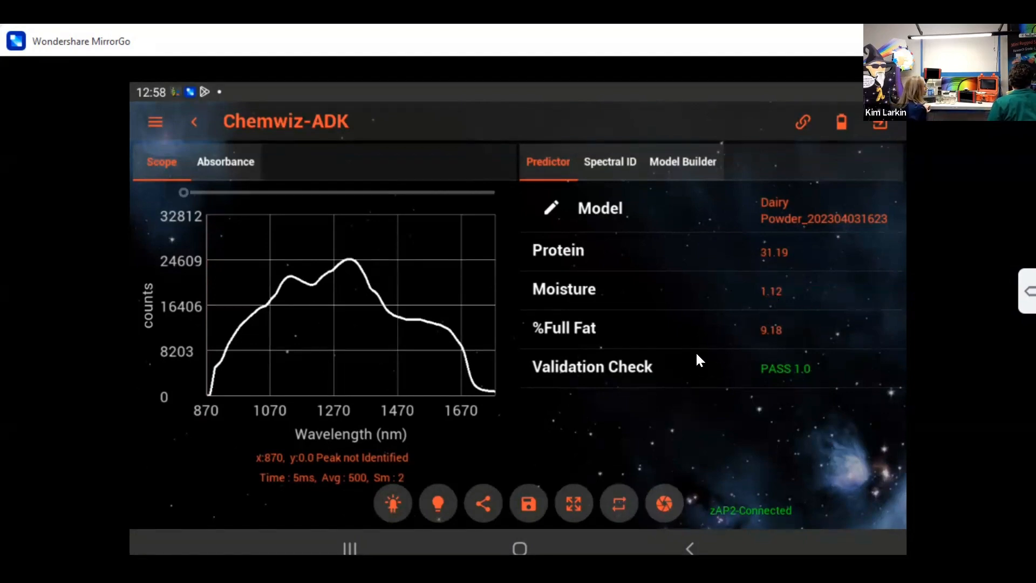
Step: Load Milk Powder.ini from the Milk Powder folder into the Model Builder, with Milk Powder_202301241610.ADK as the comparison model
{"action": "left_click", "coordinate": [671, 166]}
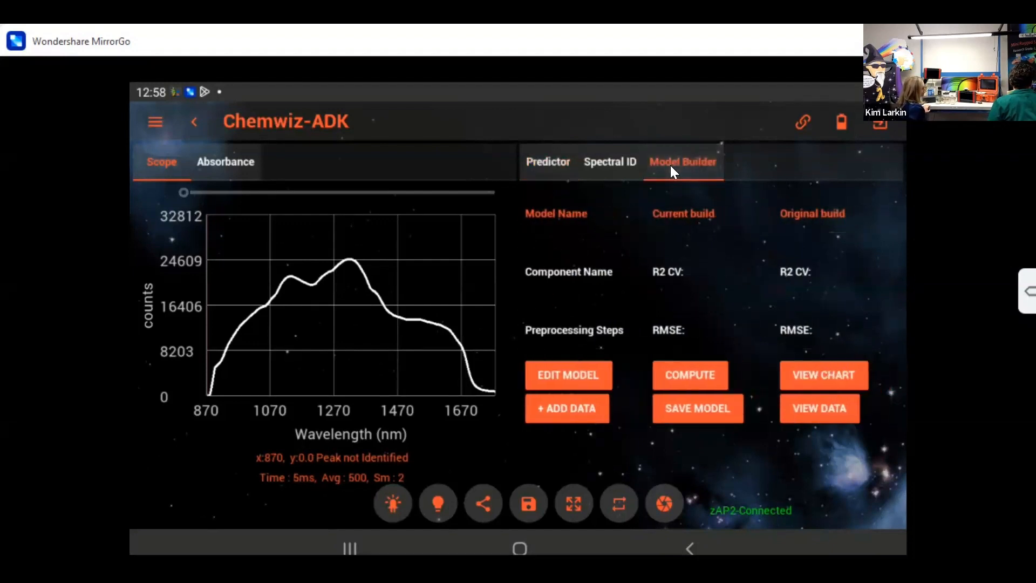
{"action": "left_click", "coordinate": [563, 373]}
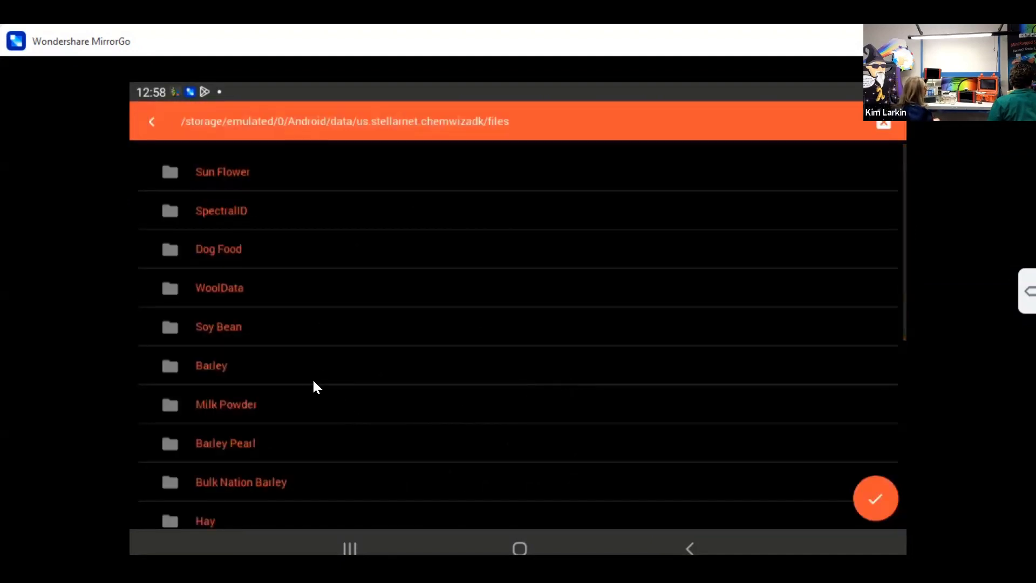
{"action": "left_click", "coordinate": [277, 399]}
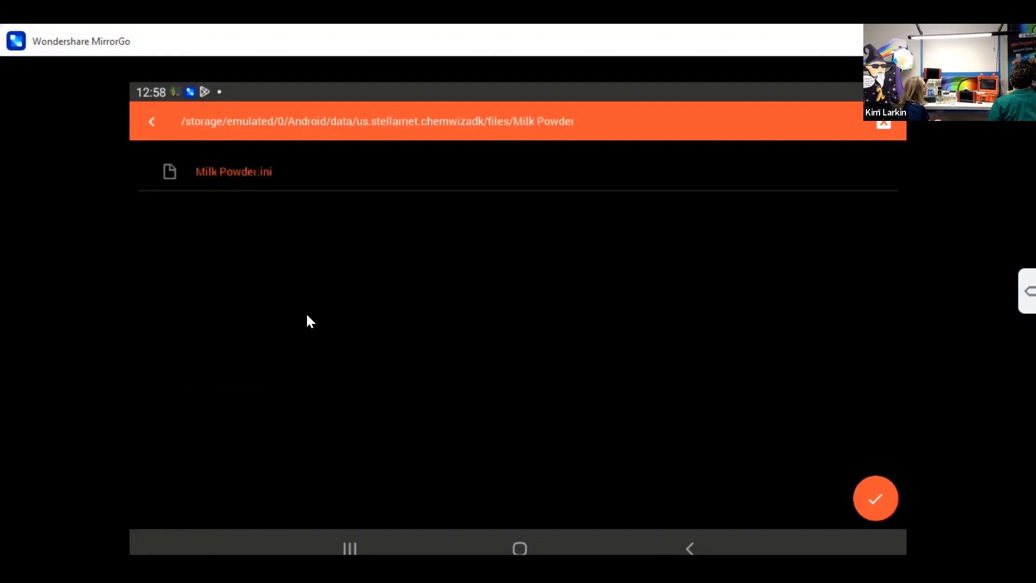
{"action": "left_click", "coordinate": [261, 182]}
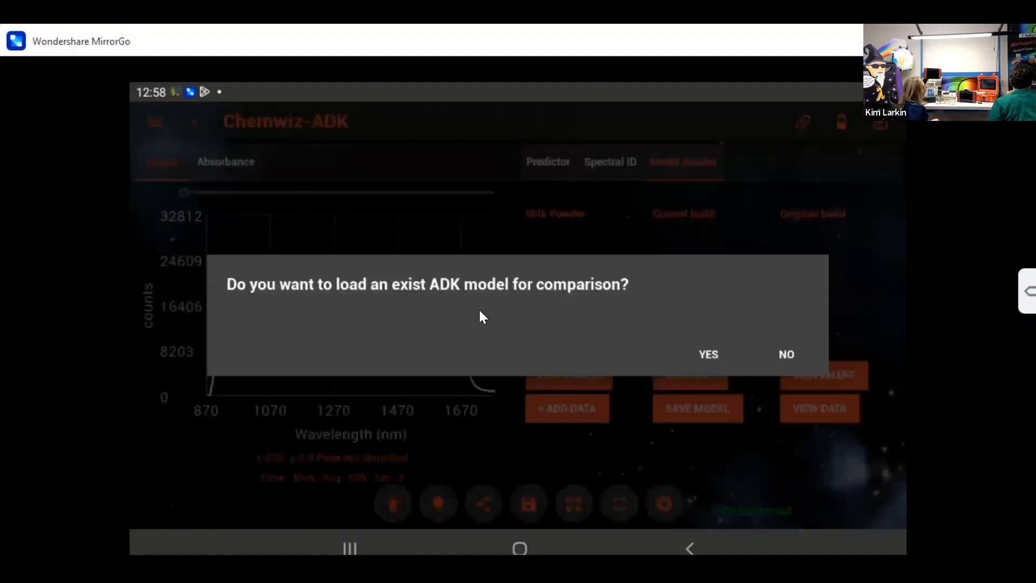
{"action": "left_click", "coordinate": [712, 354]}
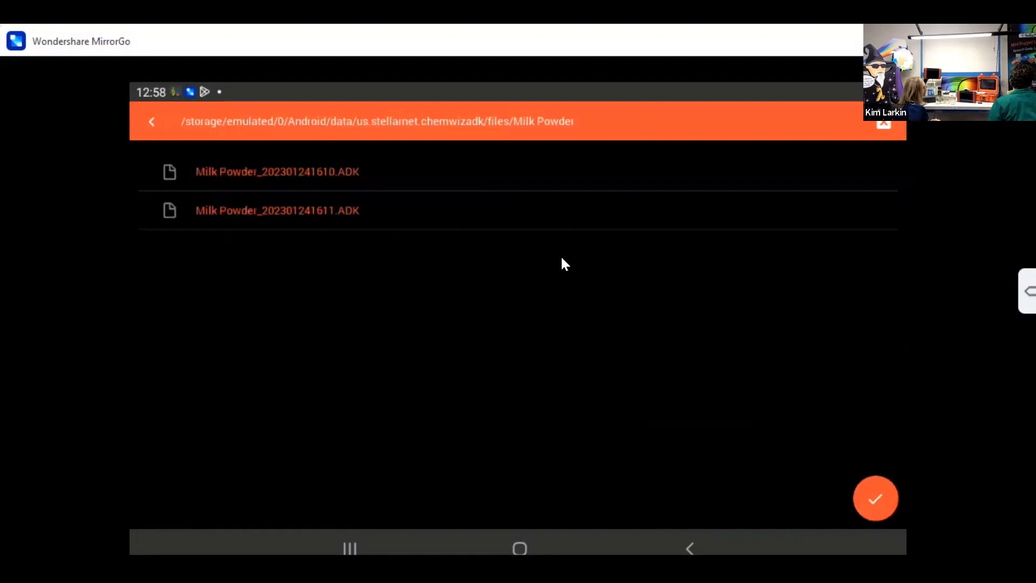
{"action": "left_click", "coordinate": [350, 175]}
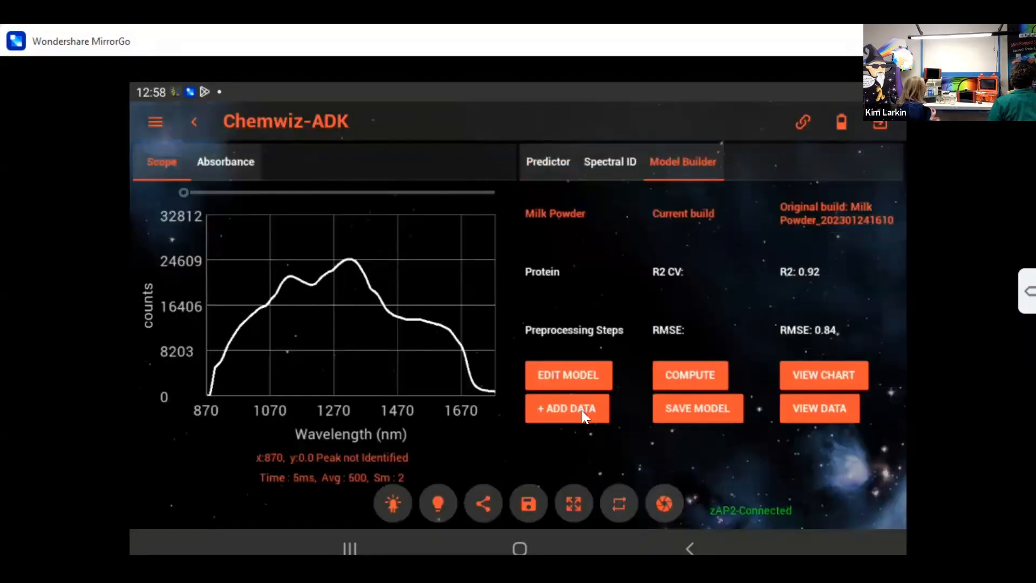
Step: Compute the model with Savitzky-golay Derivative (window size 15, order 2, polynomial 2), Mean Center, SNV and Multipicative Scattering Correction preprocessing
{"action": "left_click", "coordinate": [671, 378]}
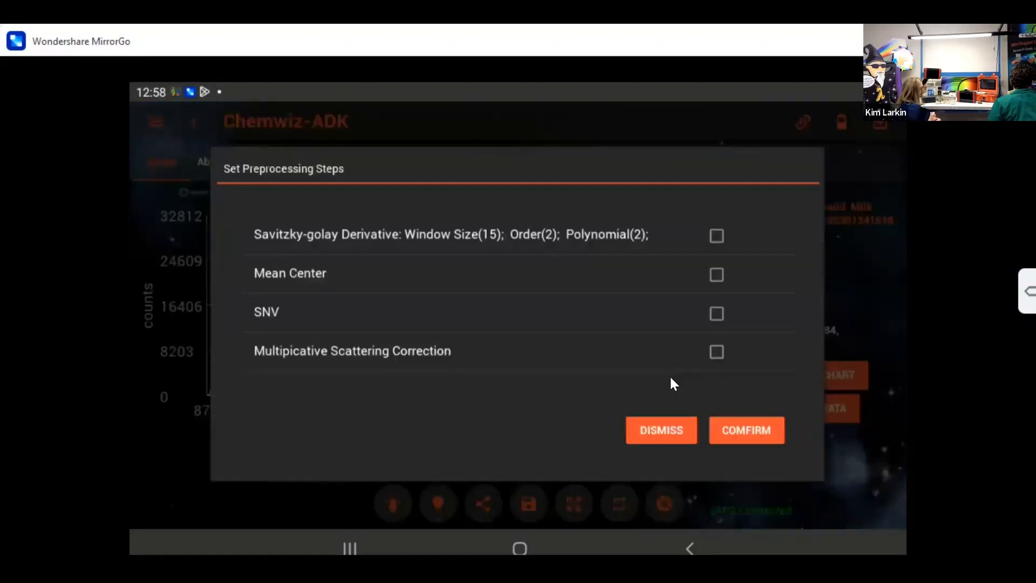
{"action": "left_click", "coordinate": [720, 242]}
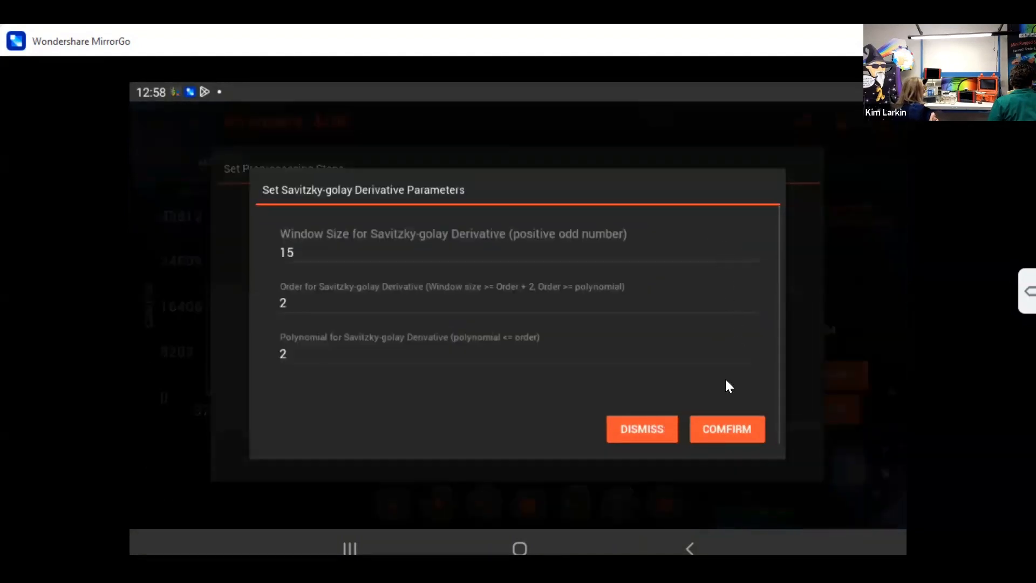
{"action": "left_click", "coordinate": [734, 434]}
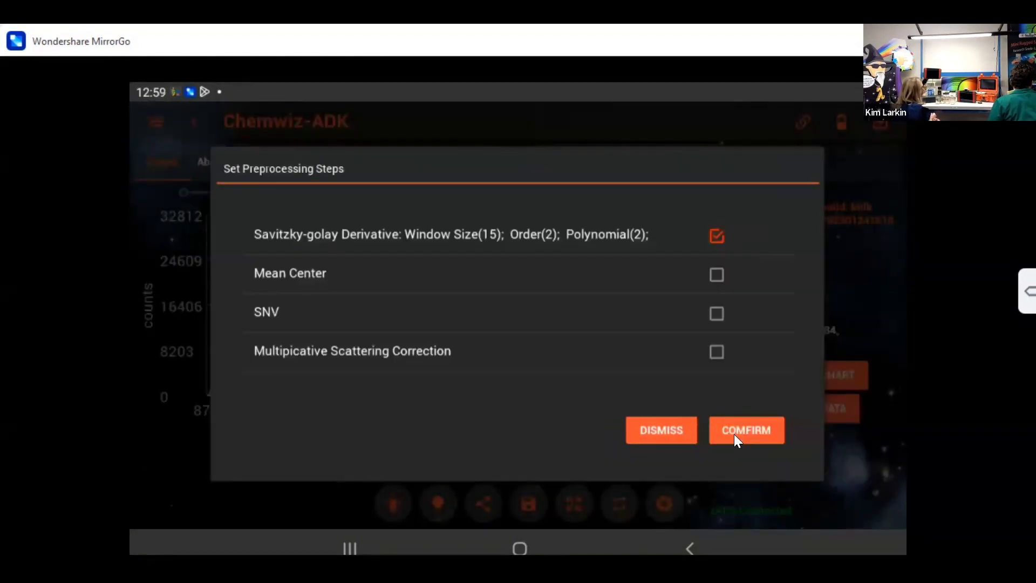
{"action": "left_click", "coordinate": [723, 316]}
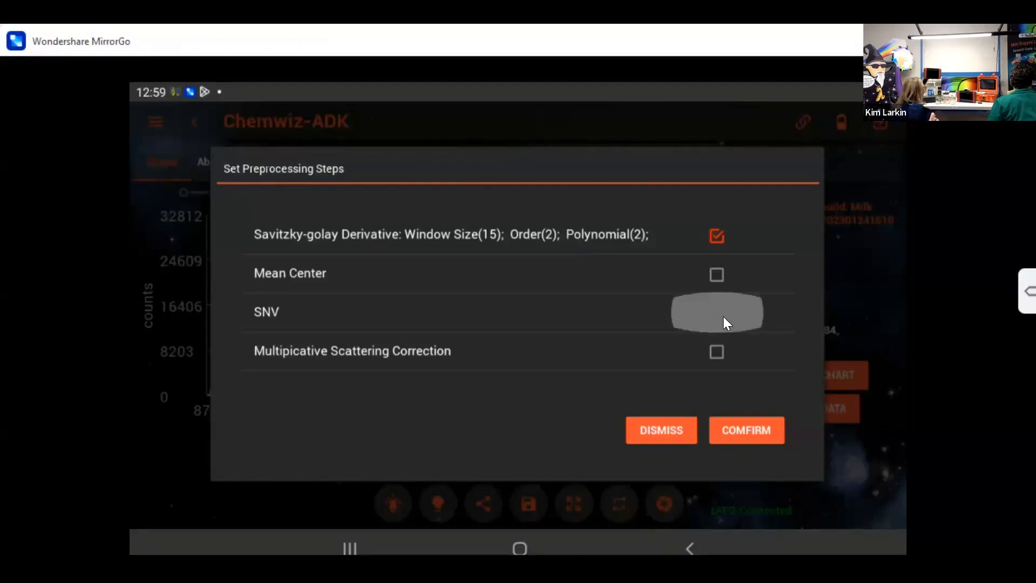
{"action": "left_click", "coordinate": [715, 353]}
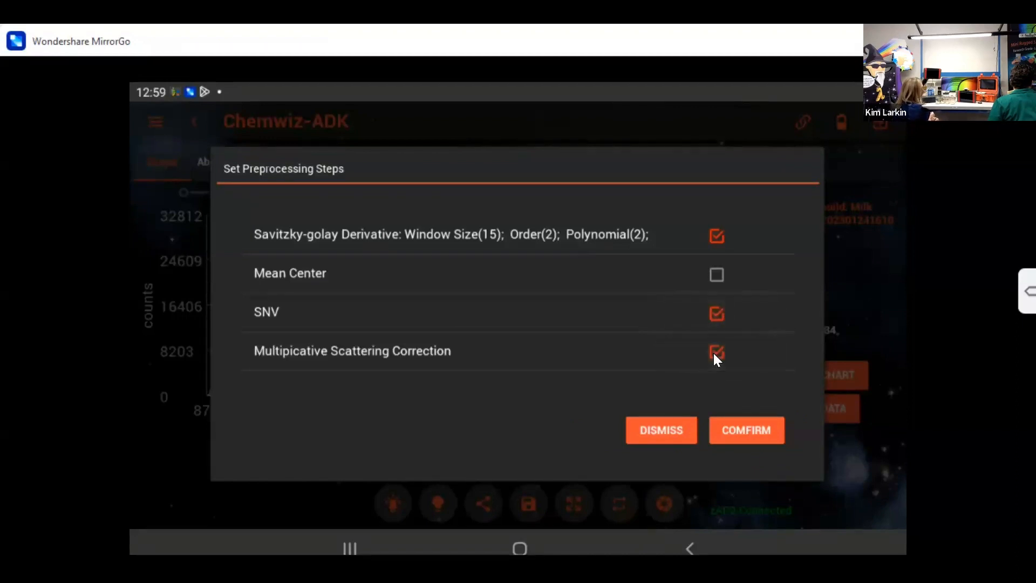
{"action": "left_click", "coordinate": [718, 277]}
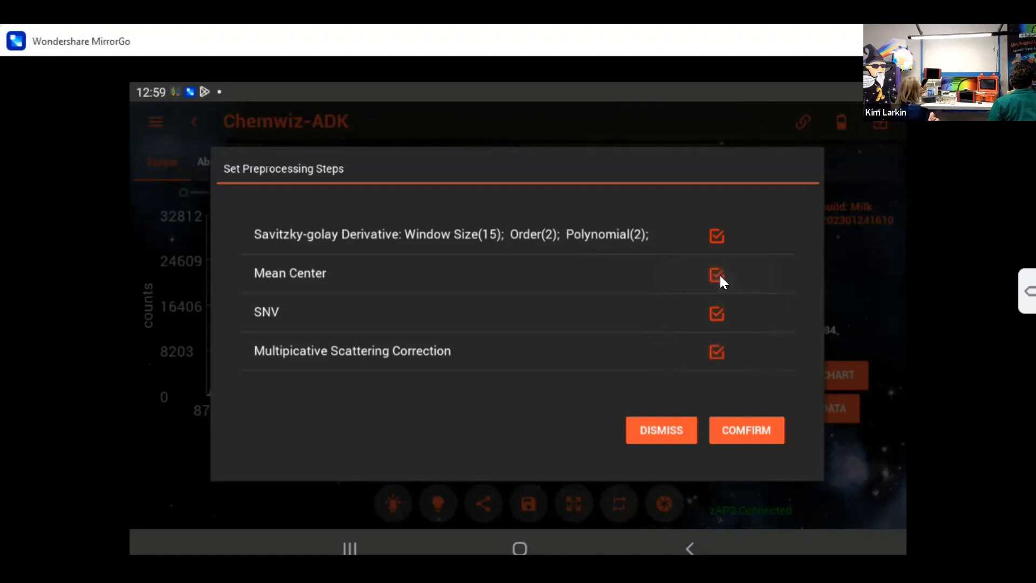
{"action": "left_click", "coordinate": [753, 428]}
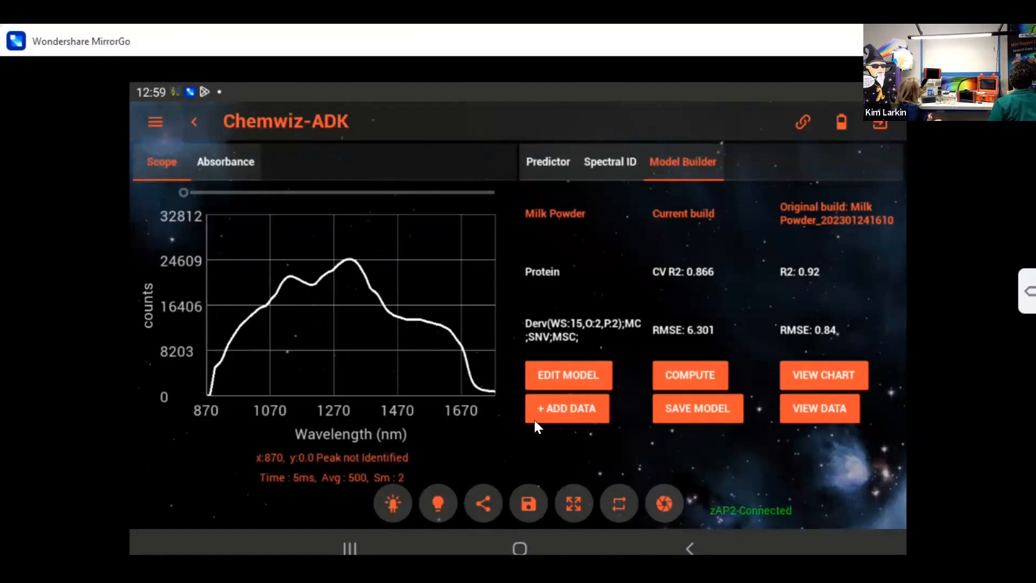
Step: Add a new data sample named Milk Demo with a protein value of 30 to the Milk Powder model
{"action": "left_click", "coordinate": [550, 413]}
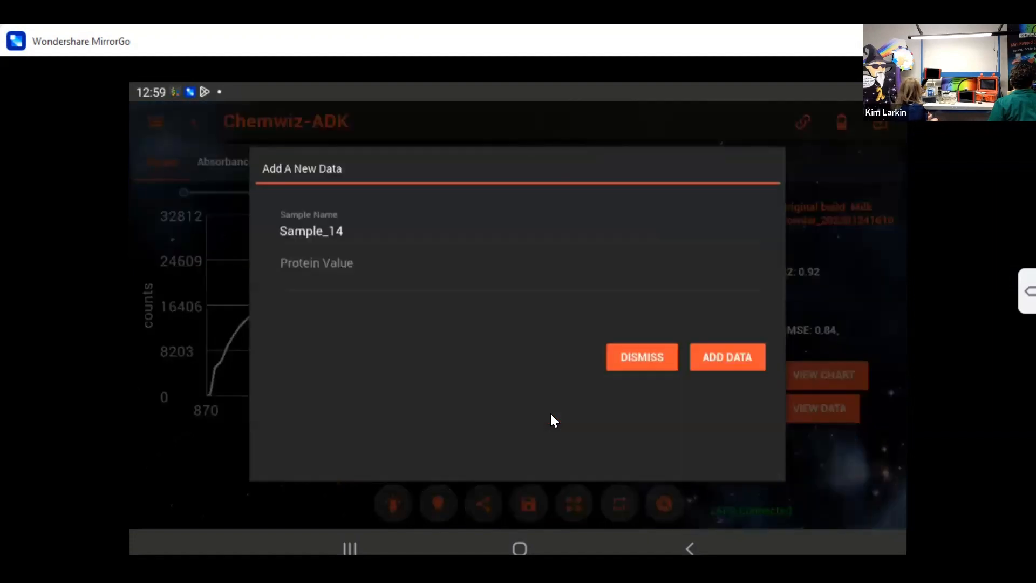
{"action": "left_click", "coordinate": [381, 235]}
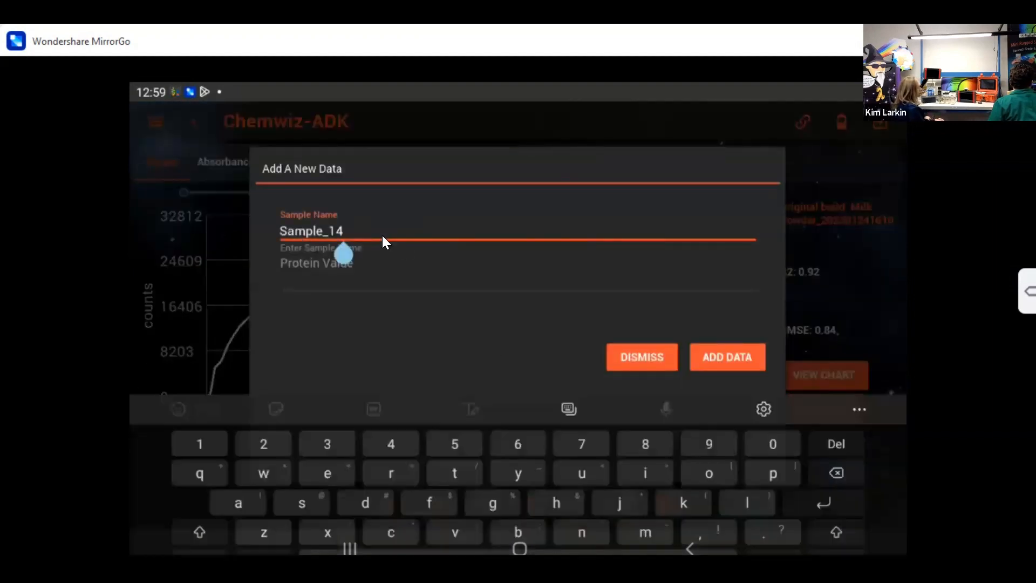
{"action": "key", "text": "BackSpace"}
{"action": "key", "text": "BackSpace"}
{"action": "key", "text": "BackSpace"}
{"action": "key", "text": "BackSpace"}
{"action": "key", "text": "BackSpace"}
{"action": "key", "text": "BackSpace"}
{"action": "key", "text": "BackSpace"}
{"action": "key", "text": "BackSpace"}
{"action": "key", "text": "BackSpace"}
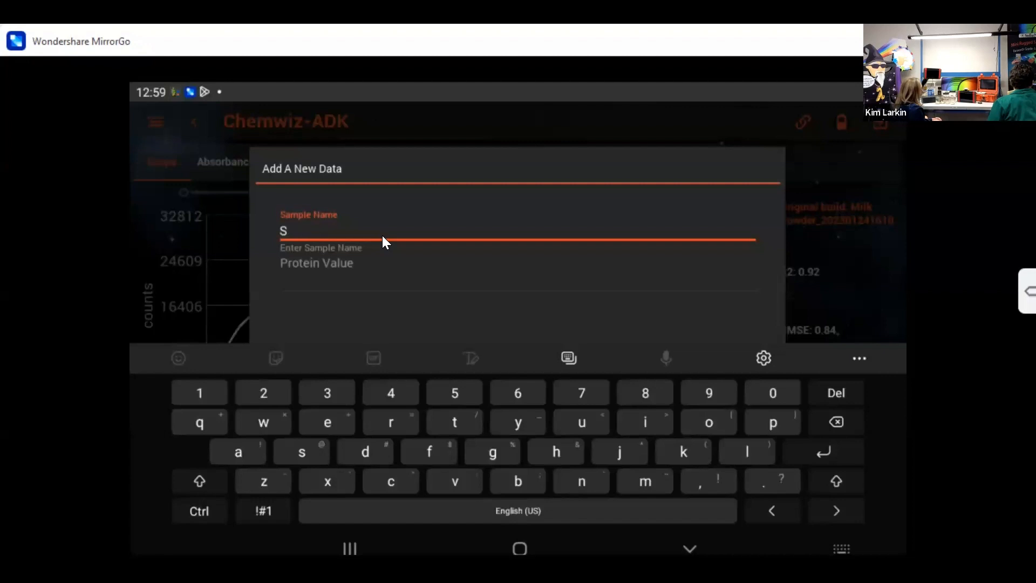
{"action": "type", "text": "Mi"}
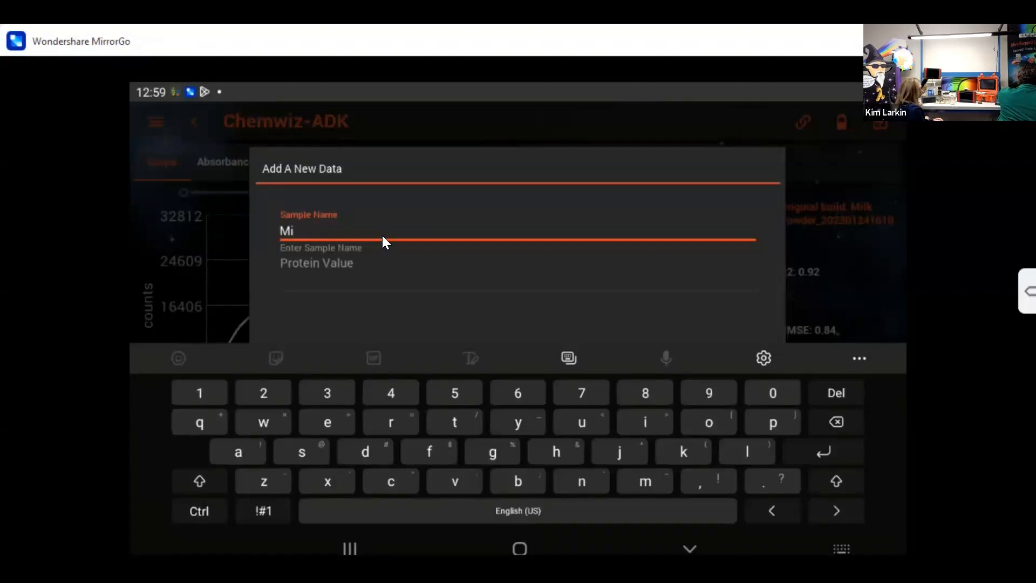
{"action": "type", "text": "lk Demo"}
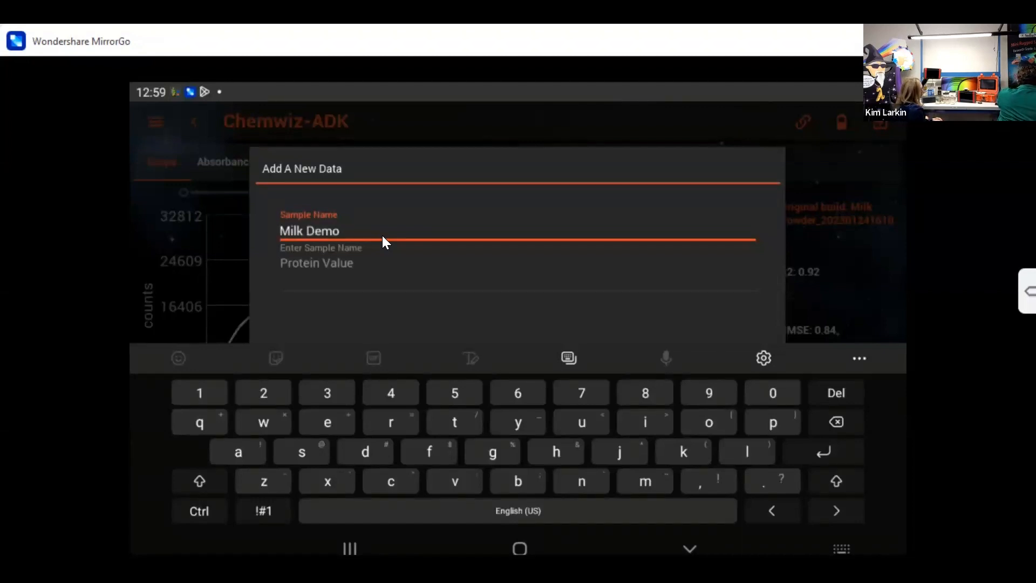
{"action": "left_click", "coordinate": [377, 279]}
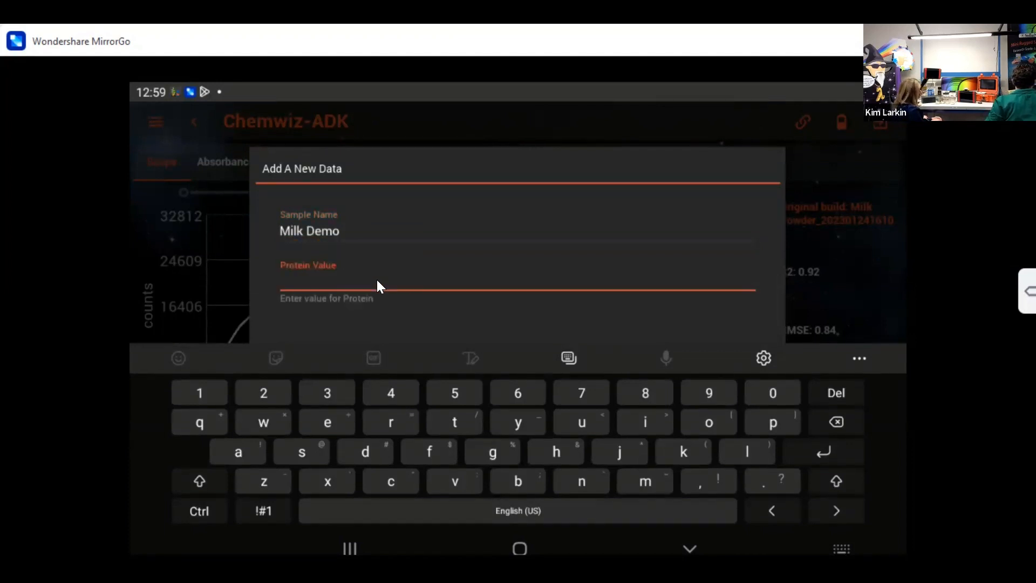
{"action": "type", "text": "30"}
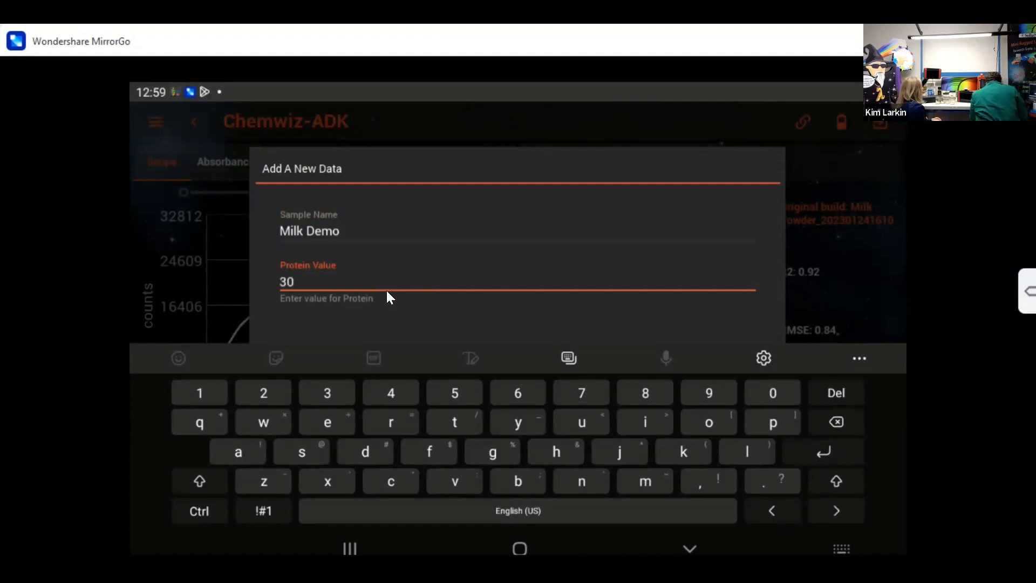
{"action": "key", "text": "Return"}
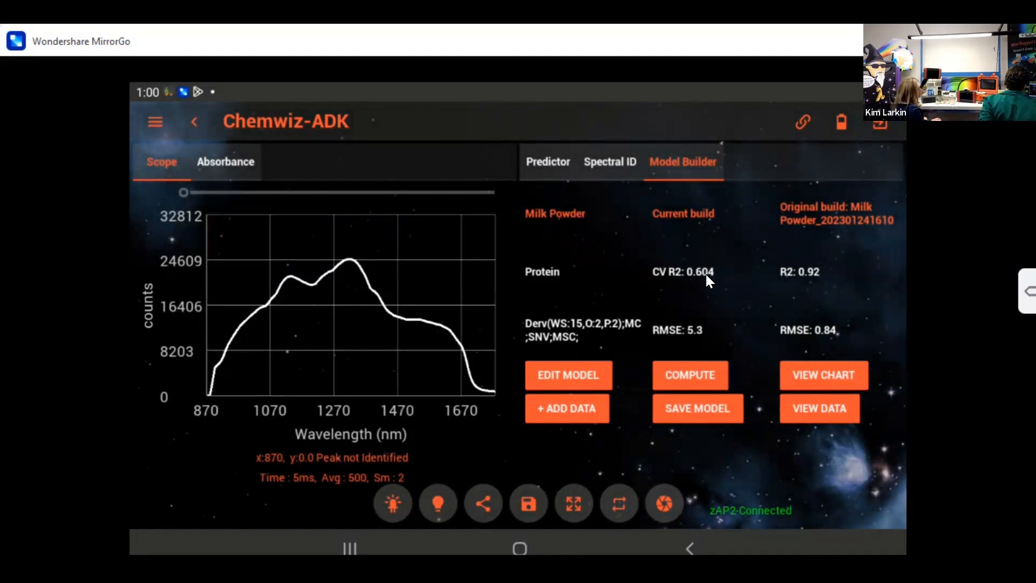
Step: Examine the model's predicted-versus-actual protein chart and look through its full list of sample data
{"action": "left_click", "coordinate": [802, 376]}
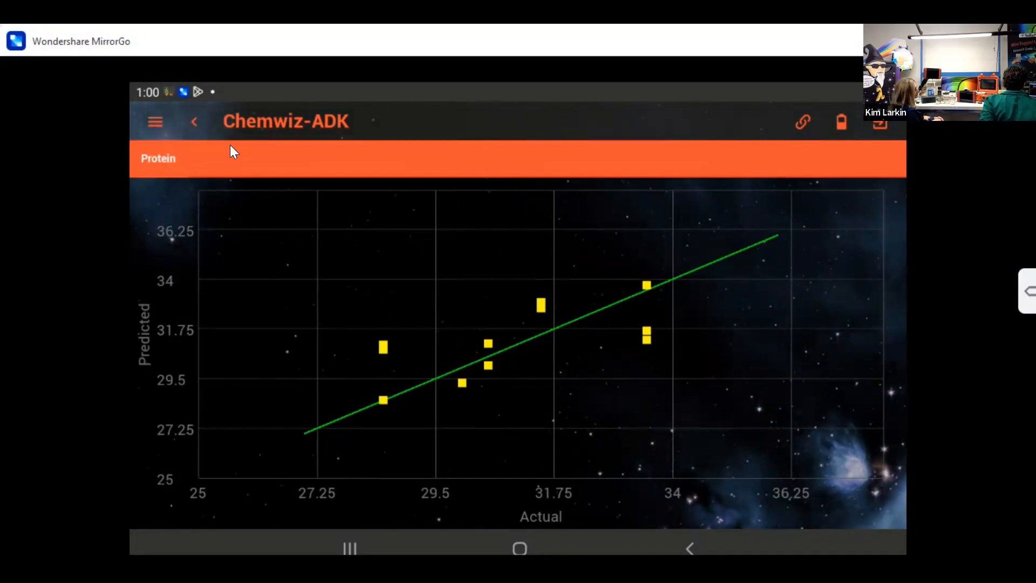
{"action": "left_click", "coordinate": [194, 121]}
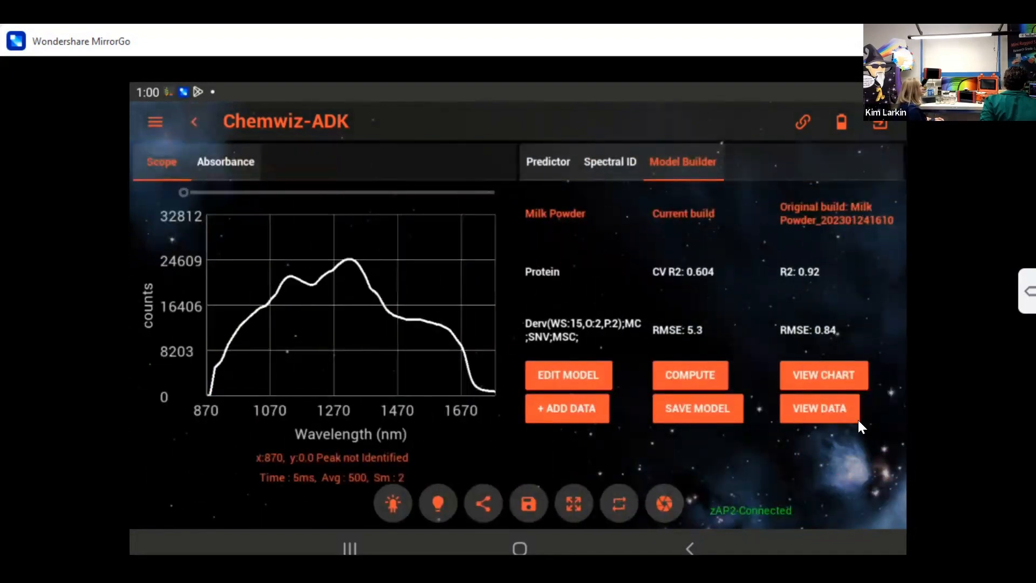
{"action": "left_click", "coordinate": [824, 407]}
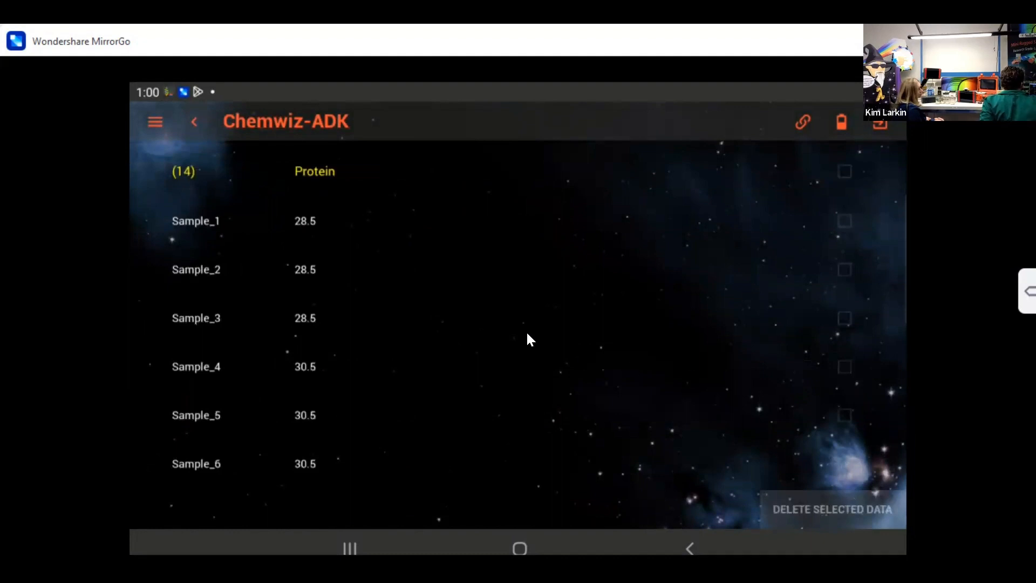
{"action": "scroll", "coordinate": [386, 196], "scroll_direction": "down", "scroll_amount": 3}
{"action": "scroll", "coordinate": [366, 254], "scroll_direction": "down", "scroll_amount": 5}
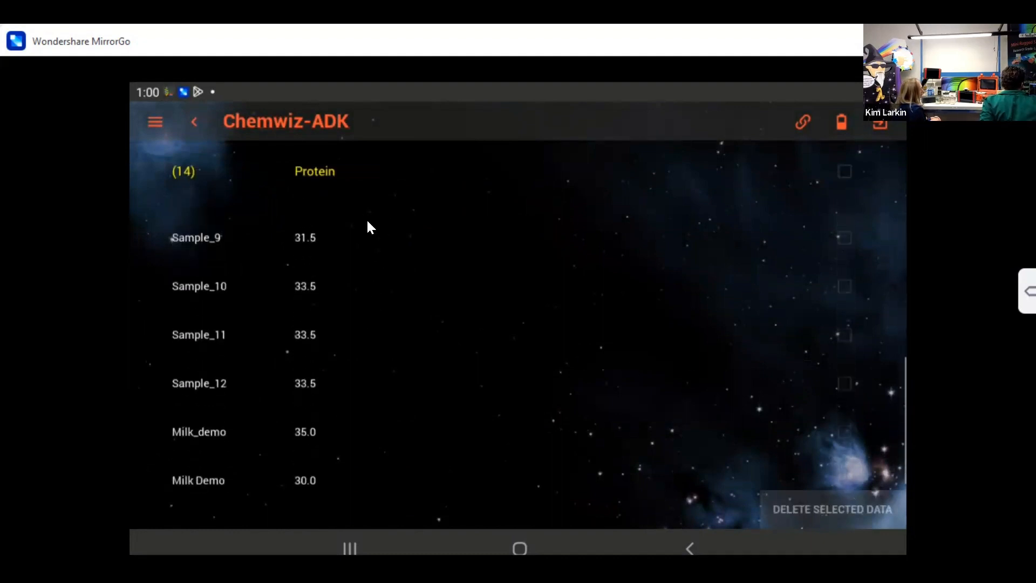
{"action": "scroll", "coordinate": [378, 455], "scroll_direction": "up", "scroll_amount": 10}
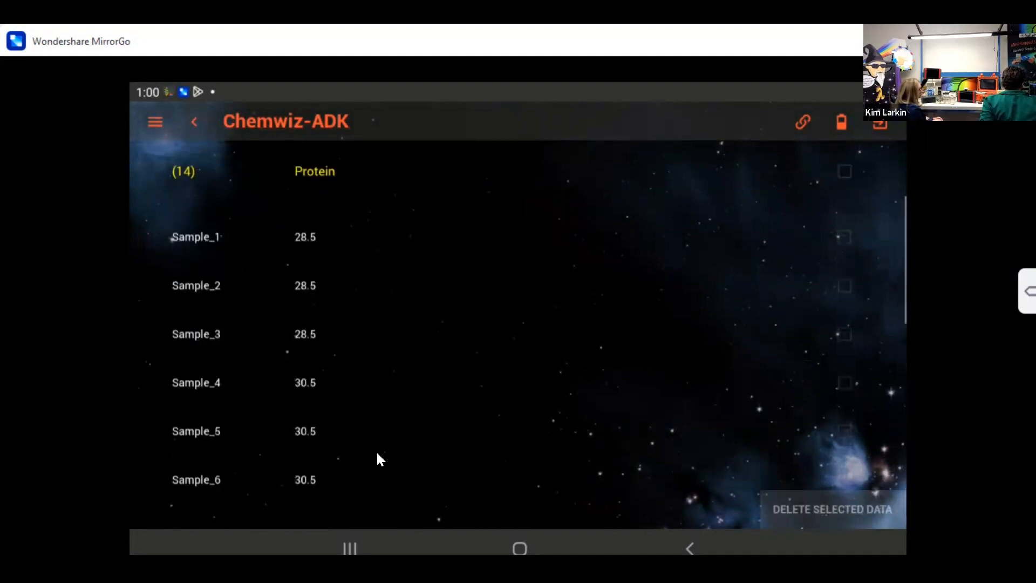
{"action": "key", "text": "Escape"}
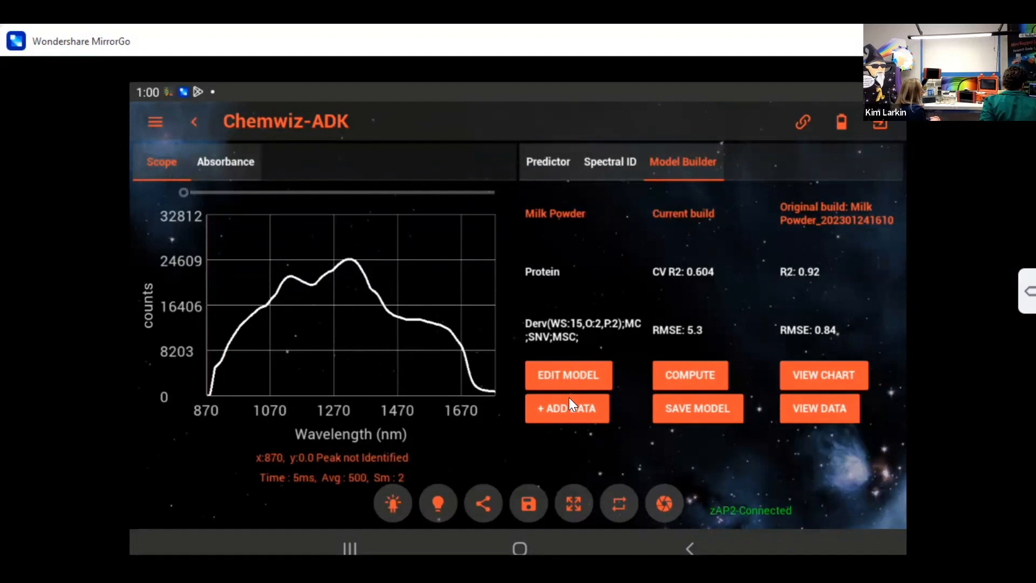
Step: Load Milk Powder_202301241610.ADK as the predictor model and scan the sample to predict its protein
{"action": "left_click", "coordinate": [537, 166]}
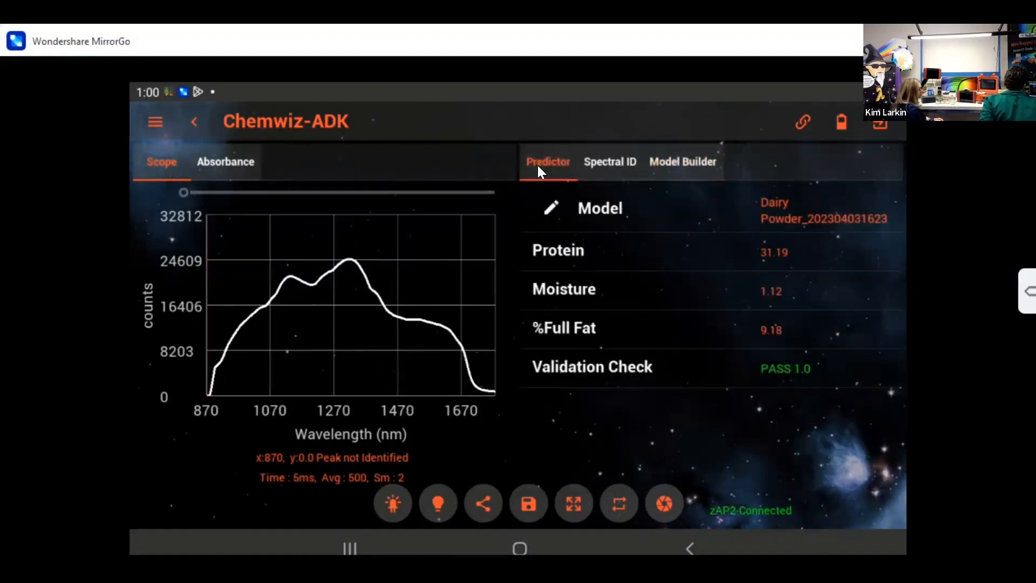
{"action": "left_click", "coordinate": [552, 207]}
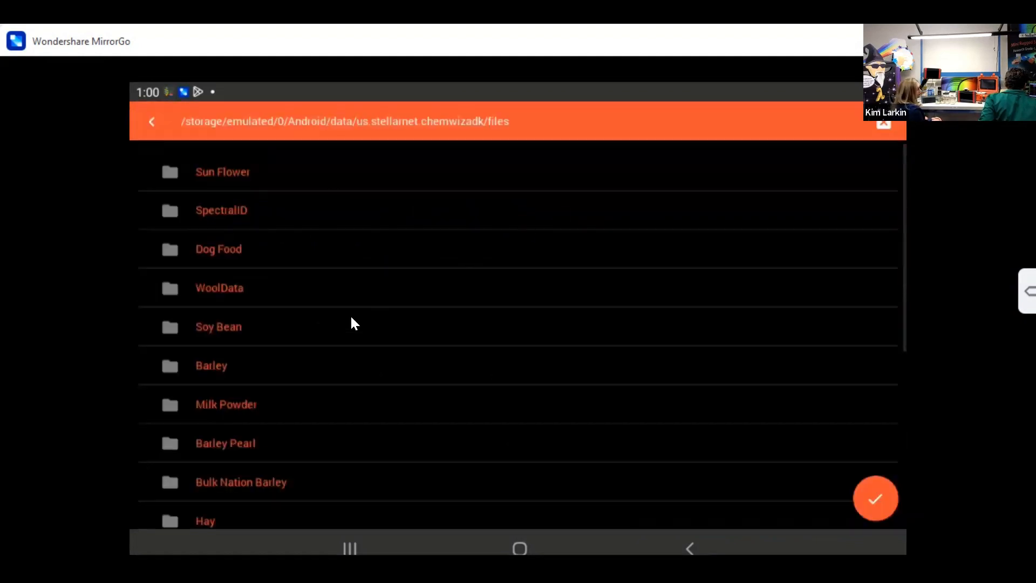
{"action": "left_click", "coordinate": [235, 411]}
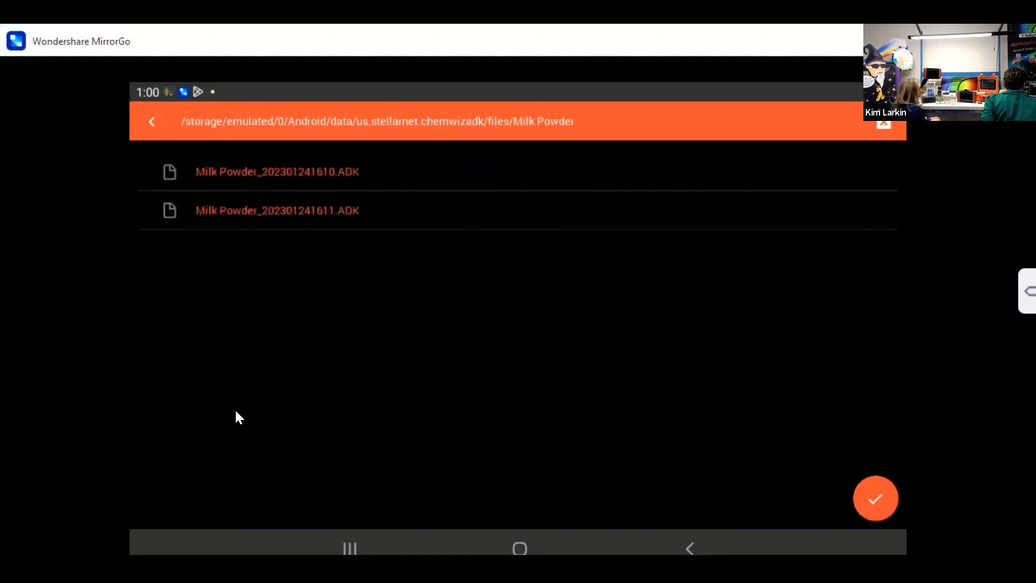
{"action": "left_click", "coordinate": [274, 177]}
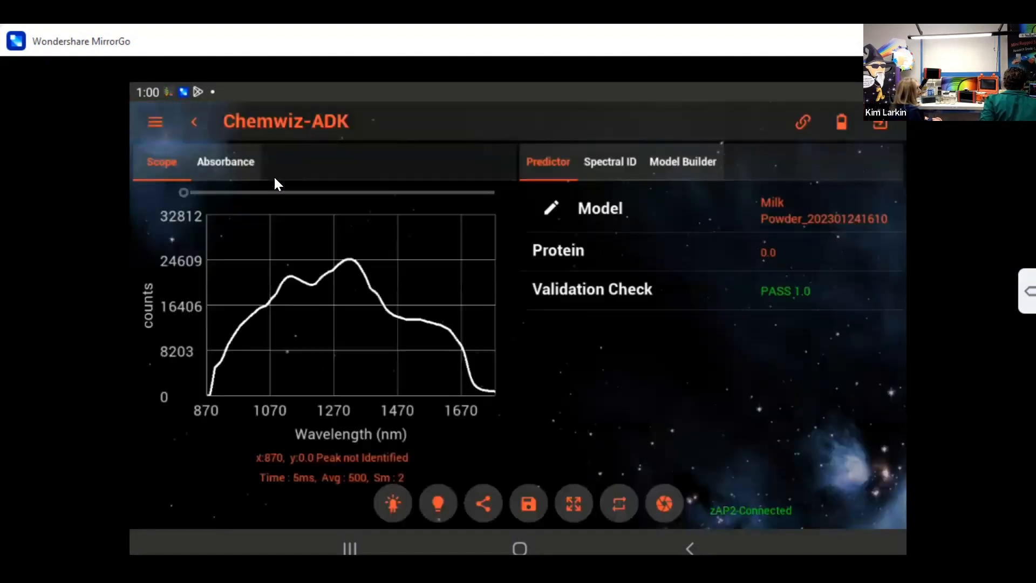
{"action": "left_click", "coordinate": [668, 506]}
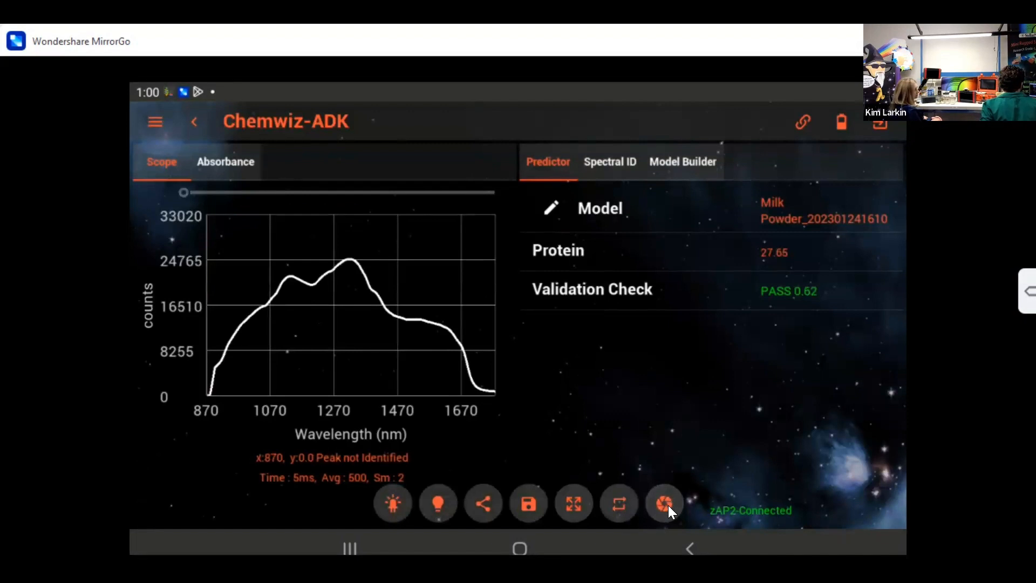